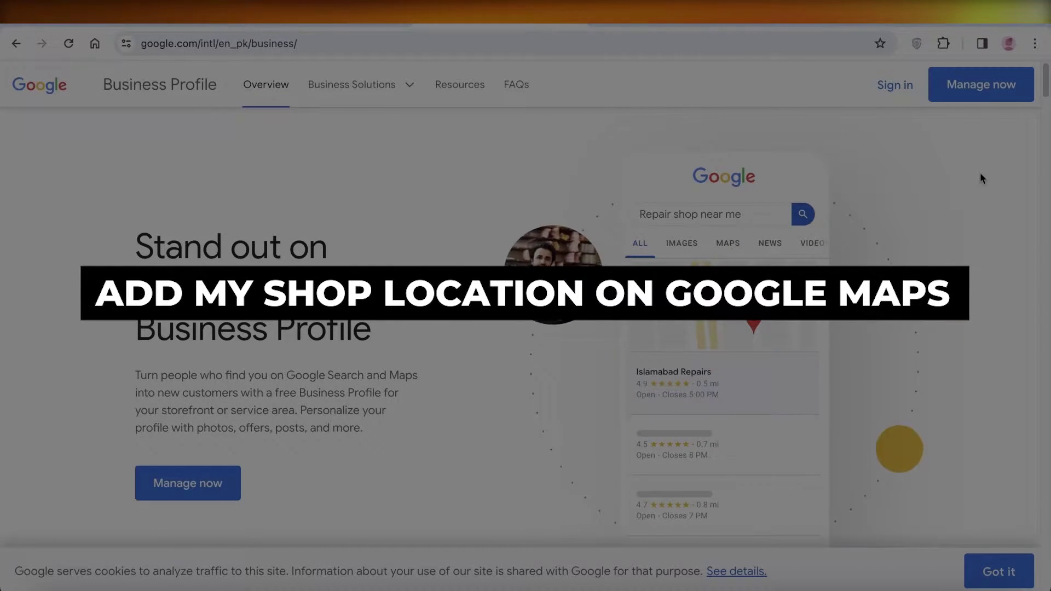
scroll(980, 172, down, 5)
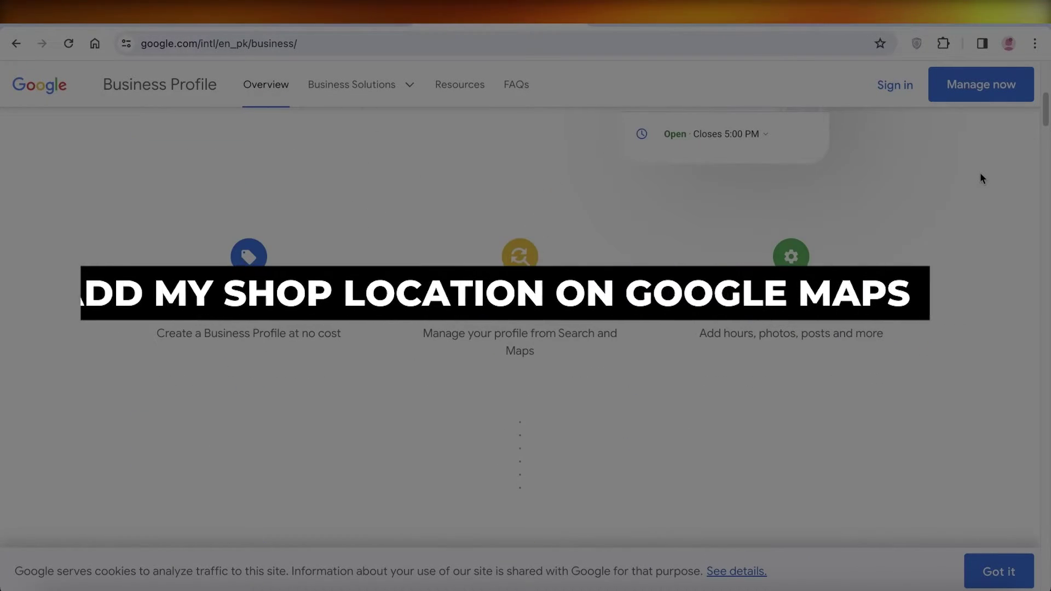
scroll(980, 171, down, 5)
scroll(973, 190, up, 5)
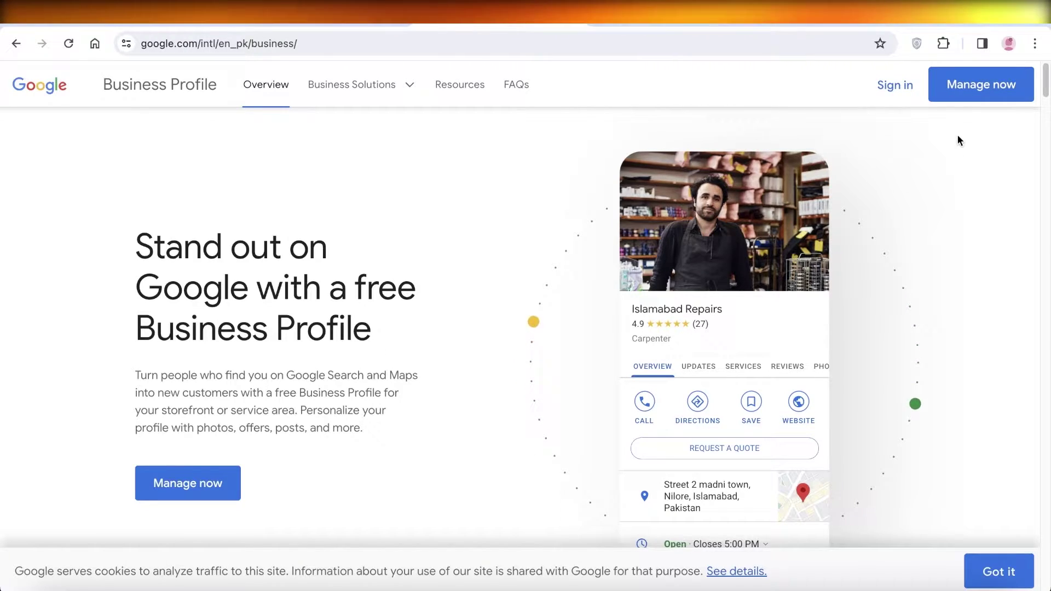
Open Business Profile Manager from the landing page's Manage now button
click(982, 85)
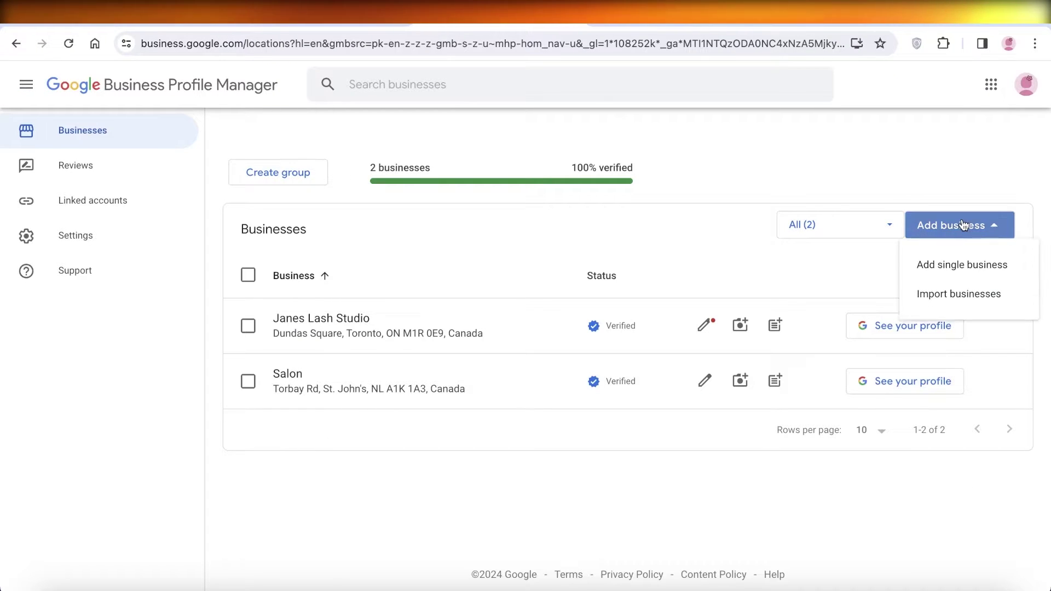
Add a single business named Arden Fair with category ATM
click(945, 265)
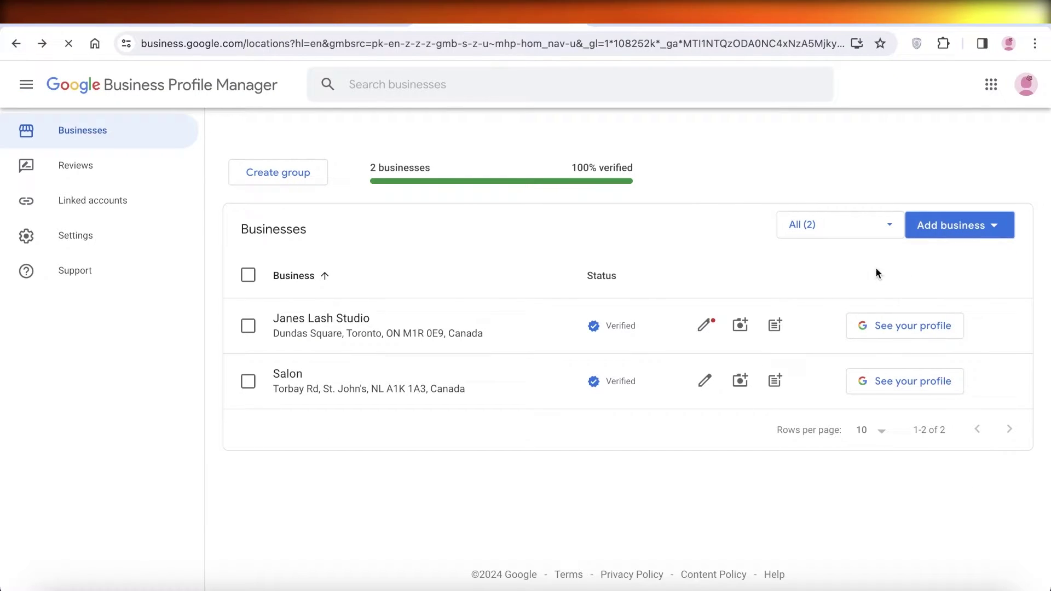
click(610, 253)
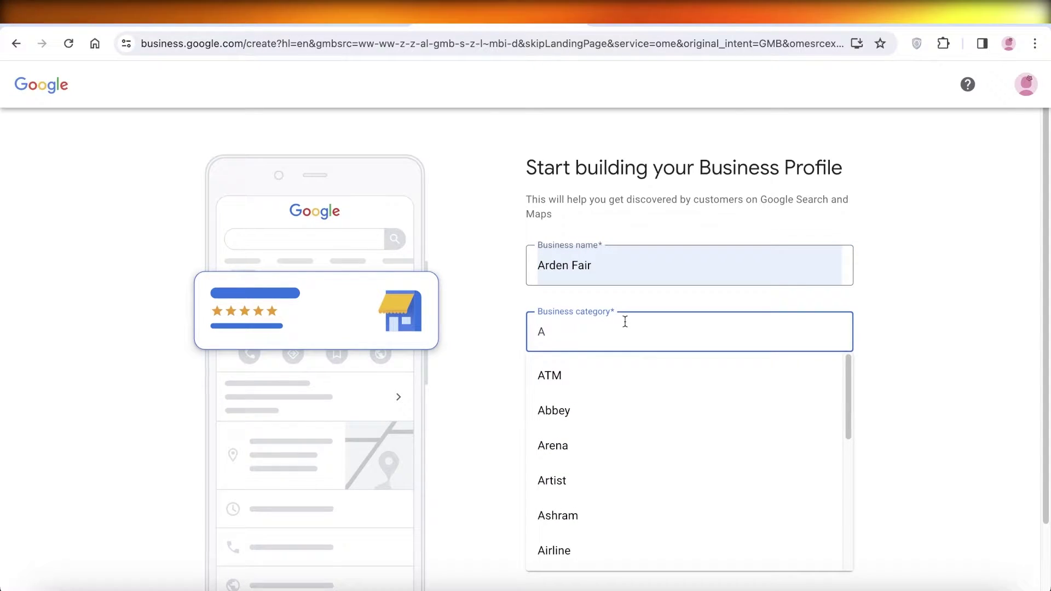
click(605, 375)
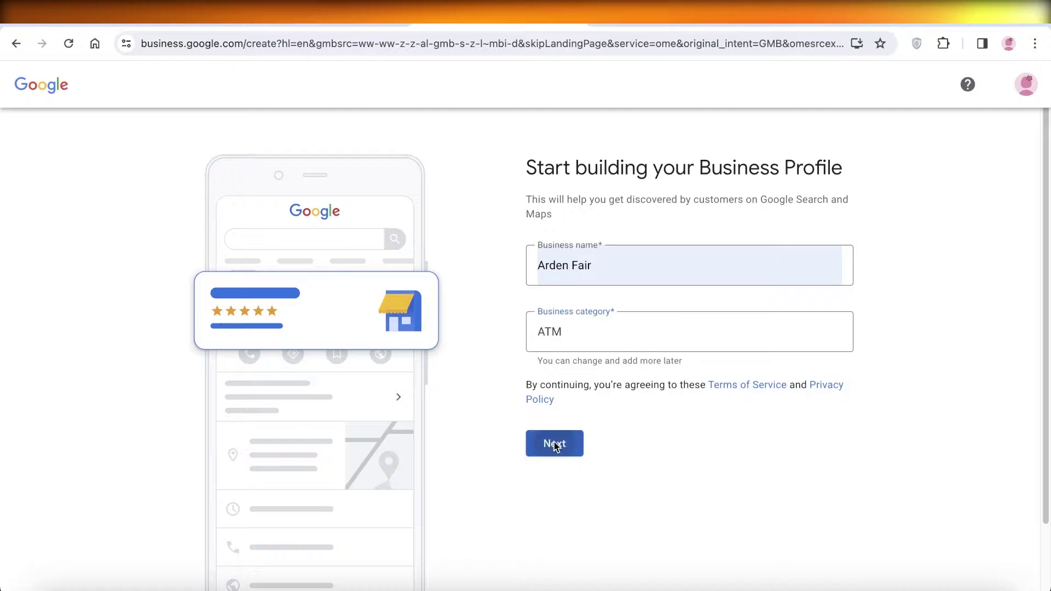
click(554, 442)
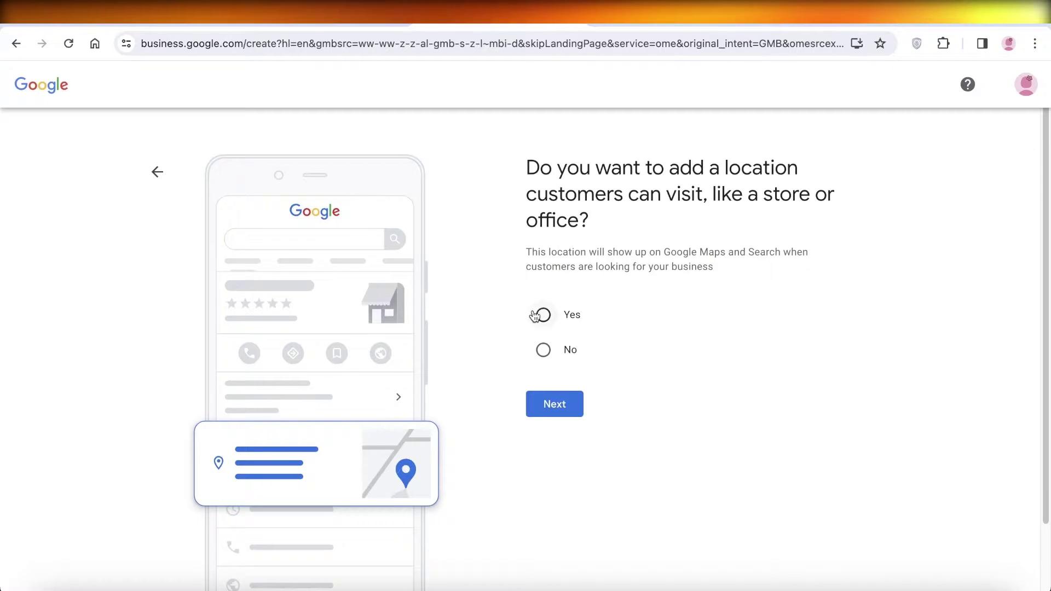
Answer Yes to adding a visitable location and continue to the address form
click(559, 316)
click(577, 397)
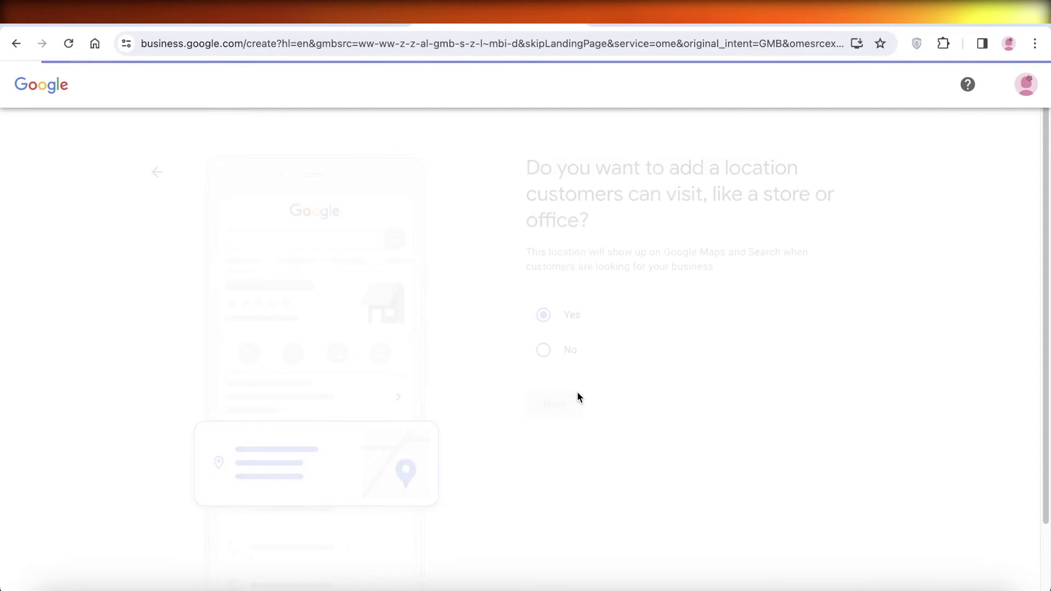
scroll(750, 368, down, 2)
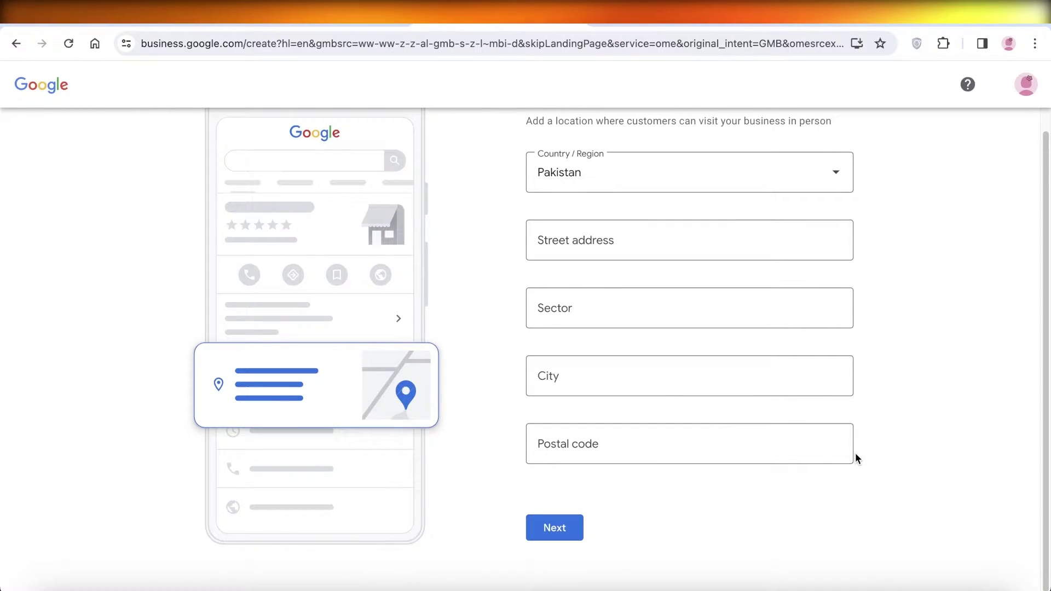
scroll(855, 452, up, 2)
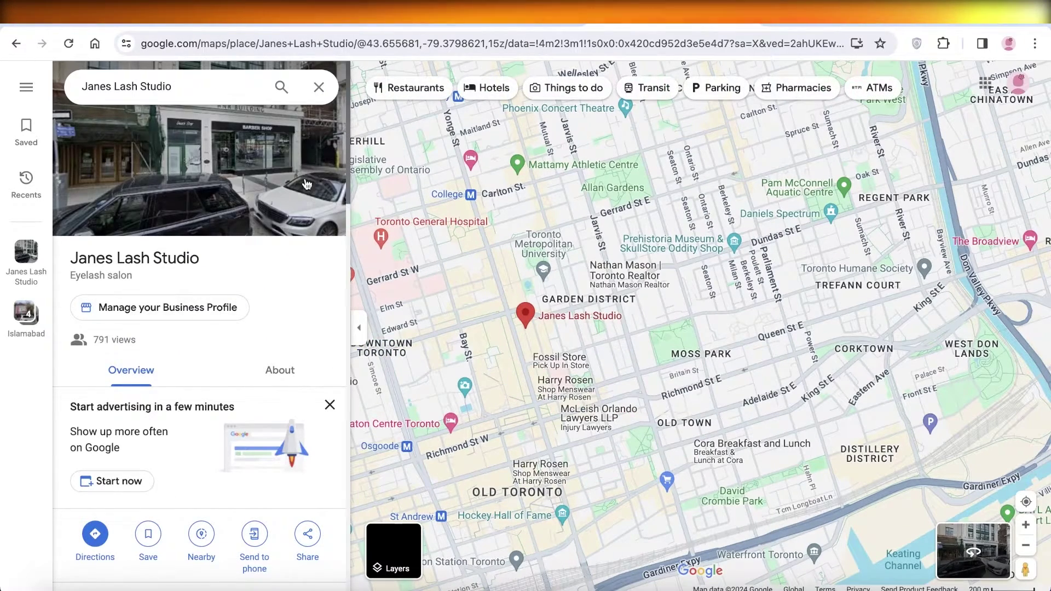
scroll(524, 329, up, 1)
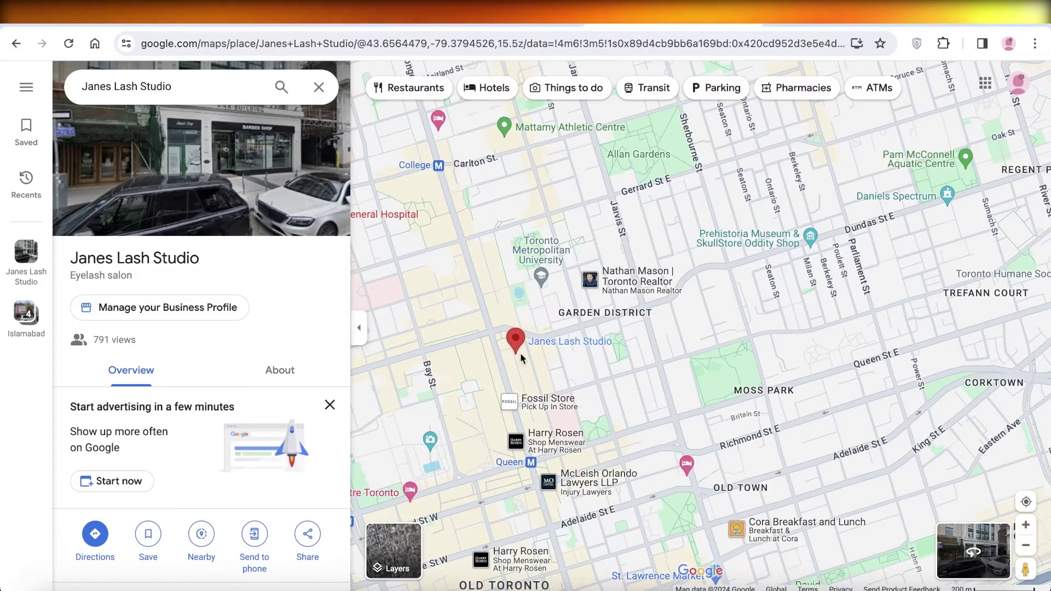
scroll(520, 353, up, 2)
scroll(525, 337, up, 2)
scroll(528, 328, up, 2)
scroll(542, 246, up, 2)
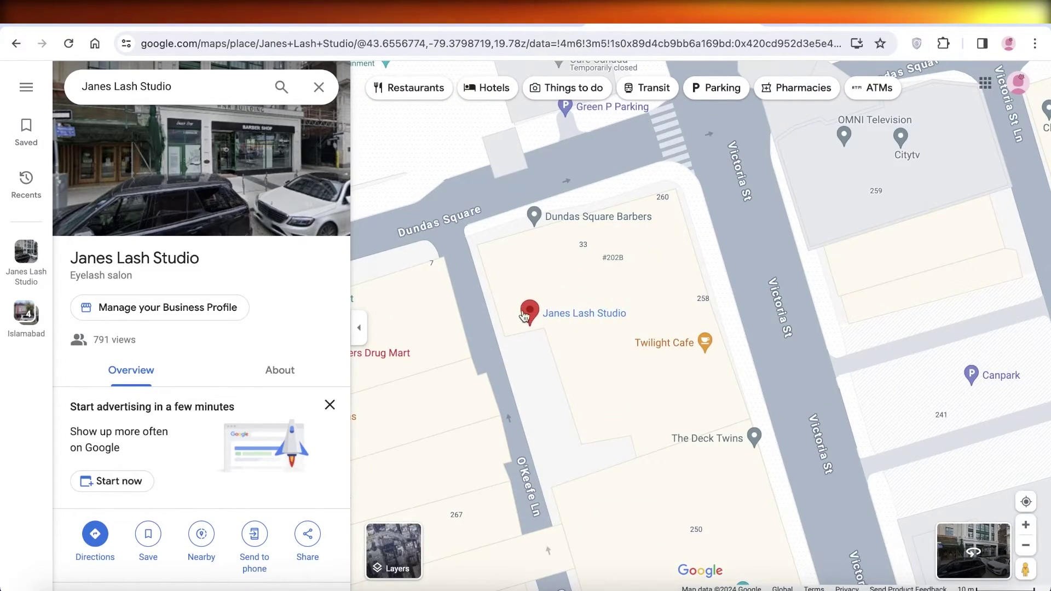
scroll(518, 285, down, 2)
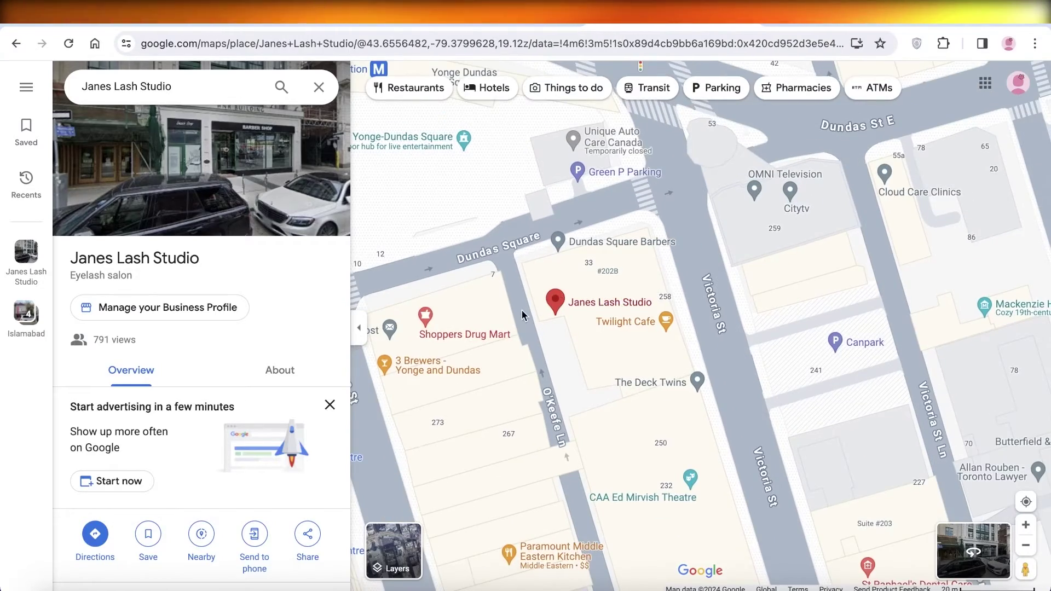
scroll(522, 310, down, 2)
scroll(569, 257, down, 3)
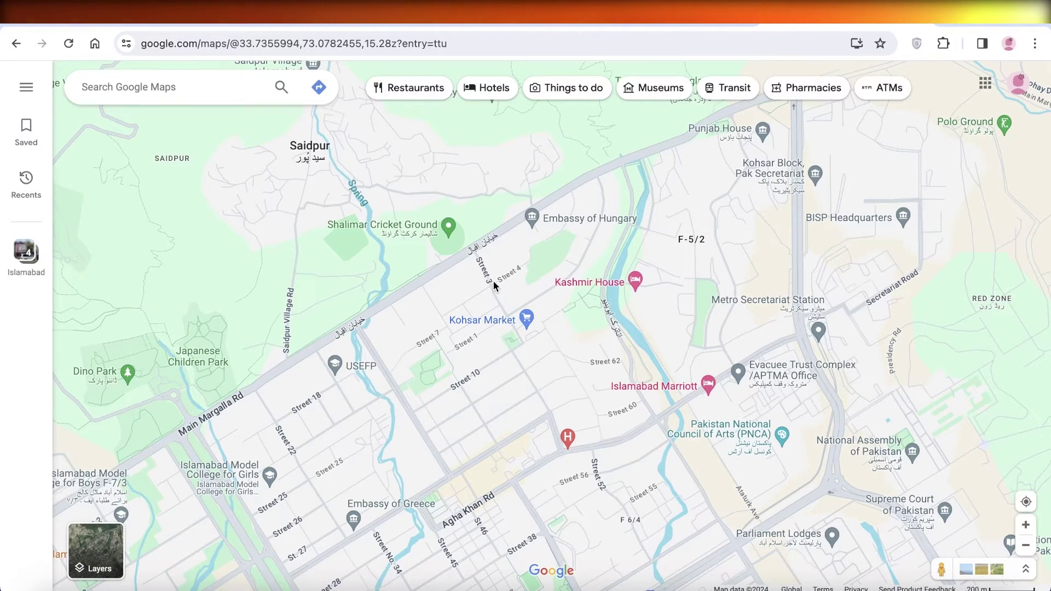
scroll(494, 281, up, 3)
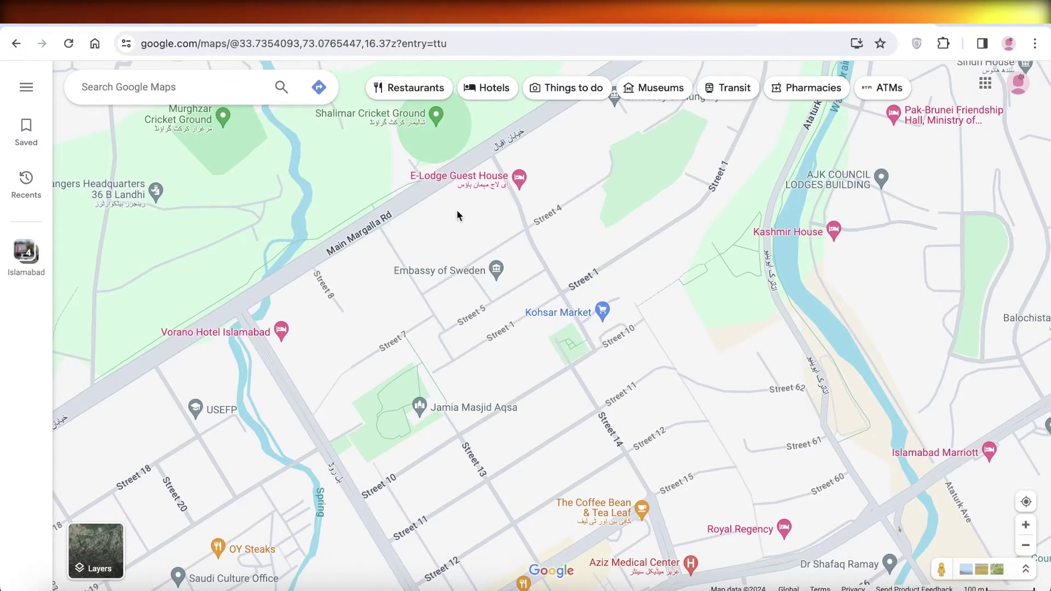
scroll(459, 216, down, 1)
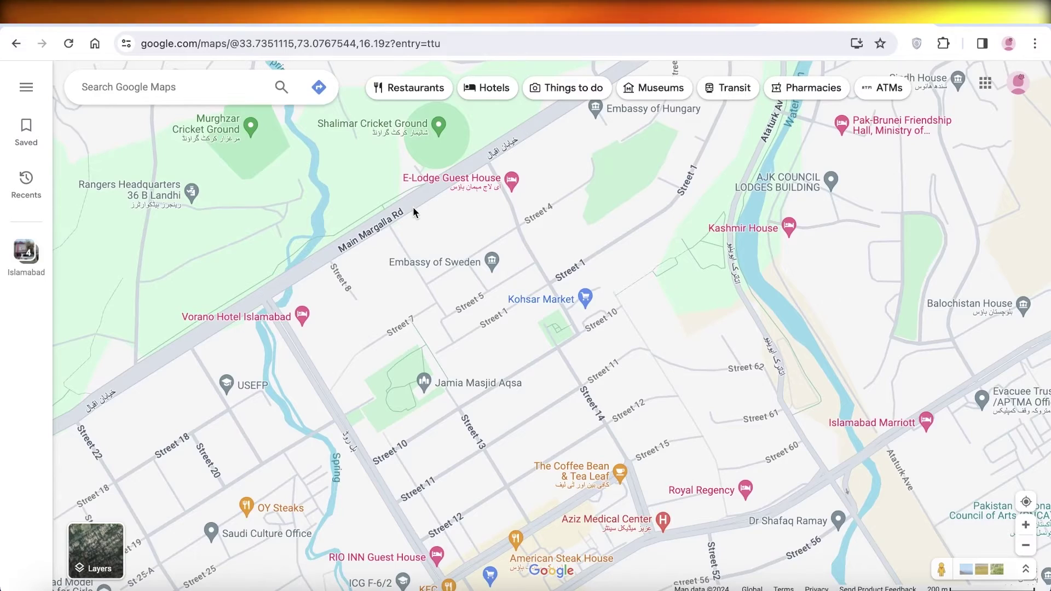
scroll(439, 235, up, 4)
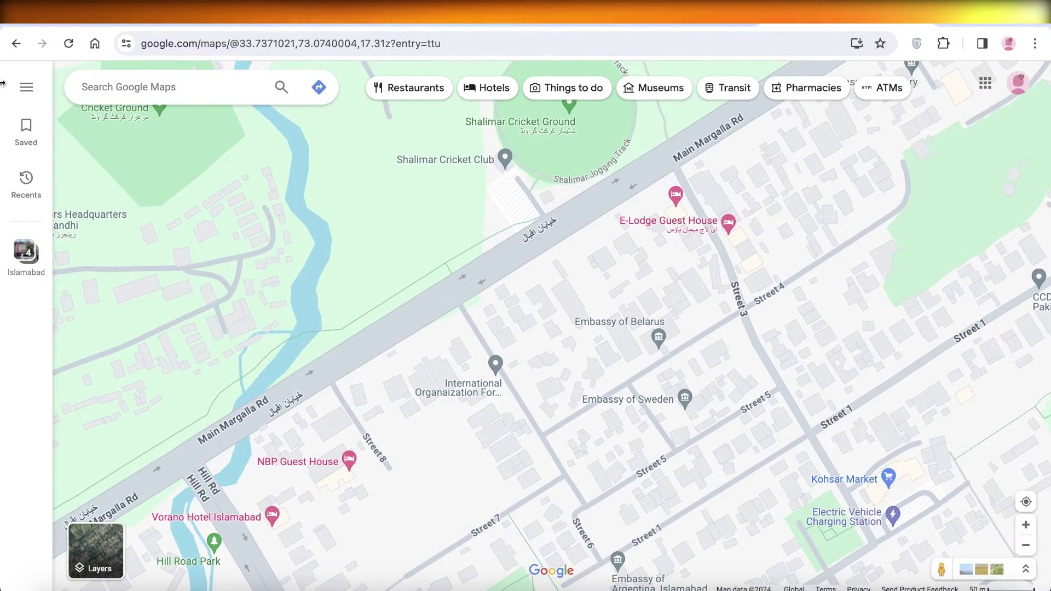
Pin a building near Main Margalla Road in Islamabad, then return to the address form
click(26, 87)
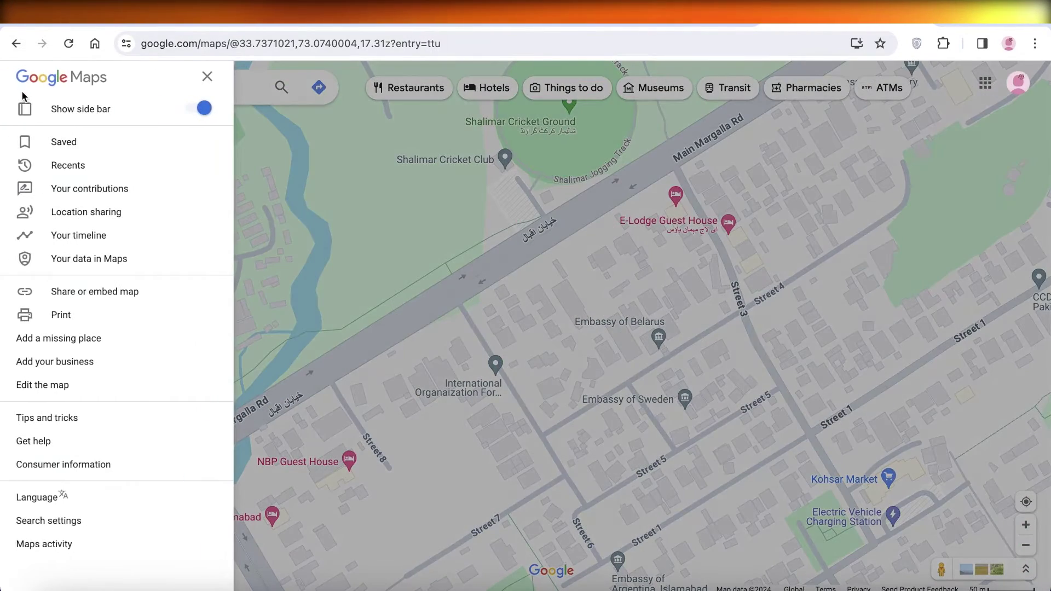
click(481, 309)
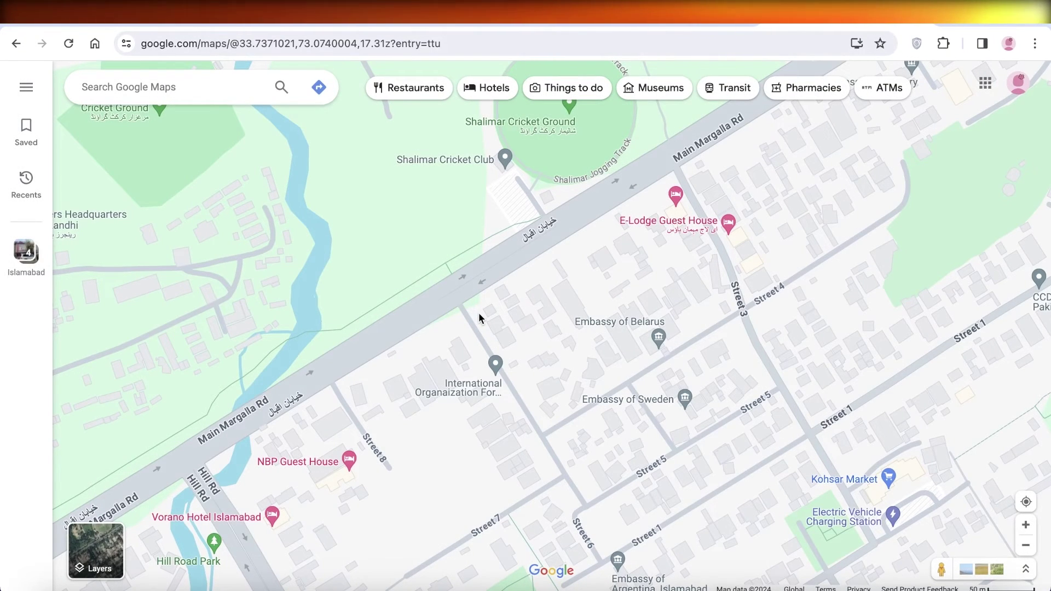
scroll(479, 313, up, 3)
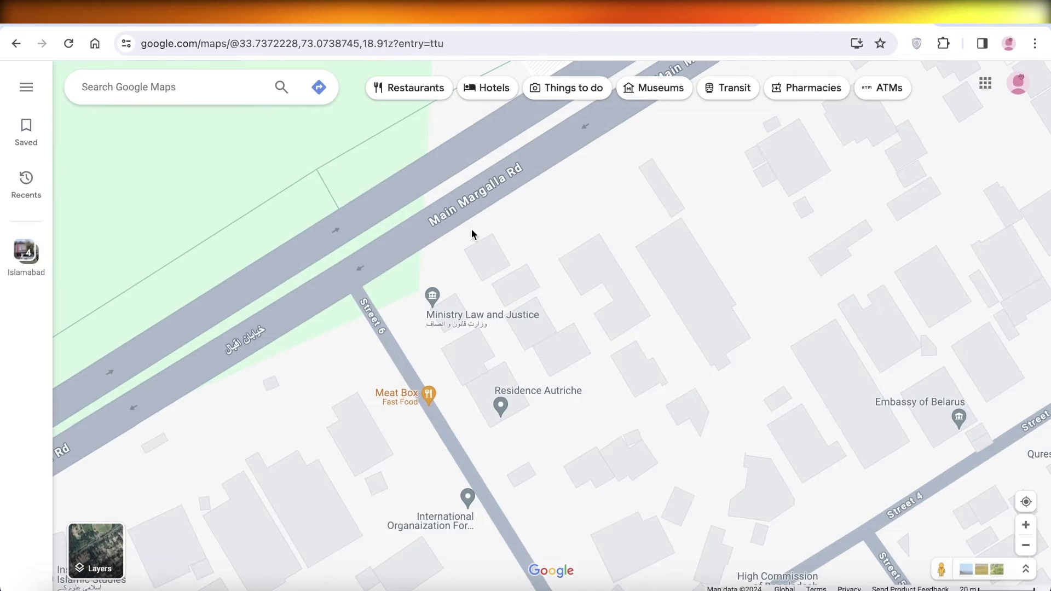
scroll(472, 235, up, 2)
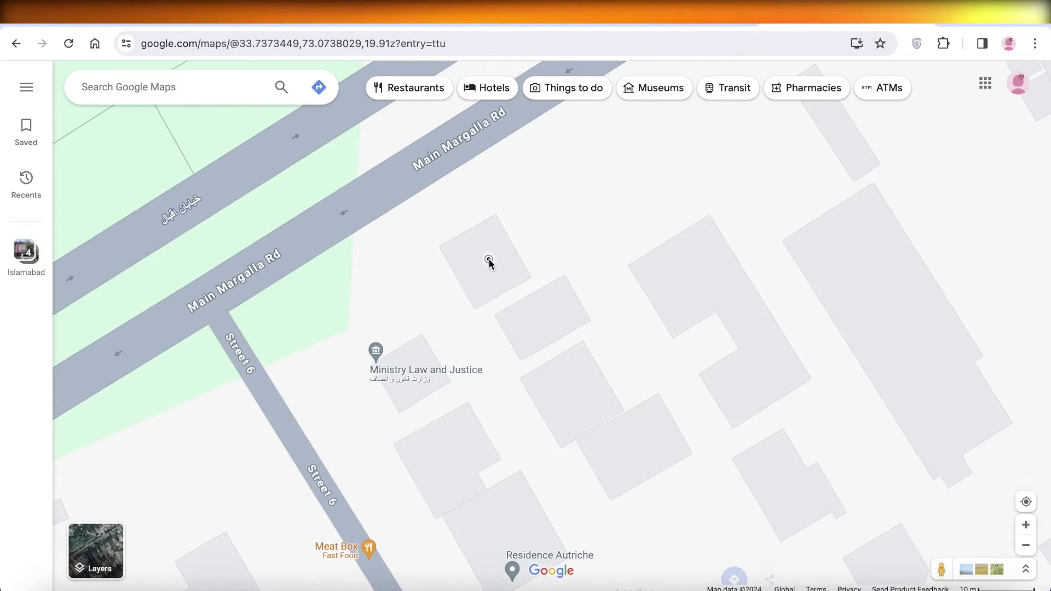
click(488, 259)
scroll(276, 216, down, 1)
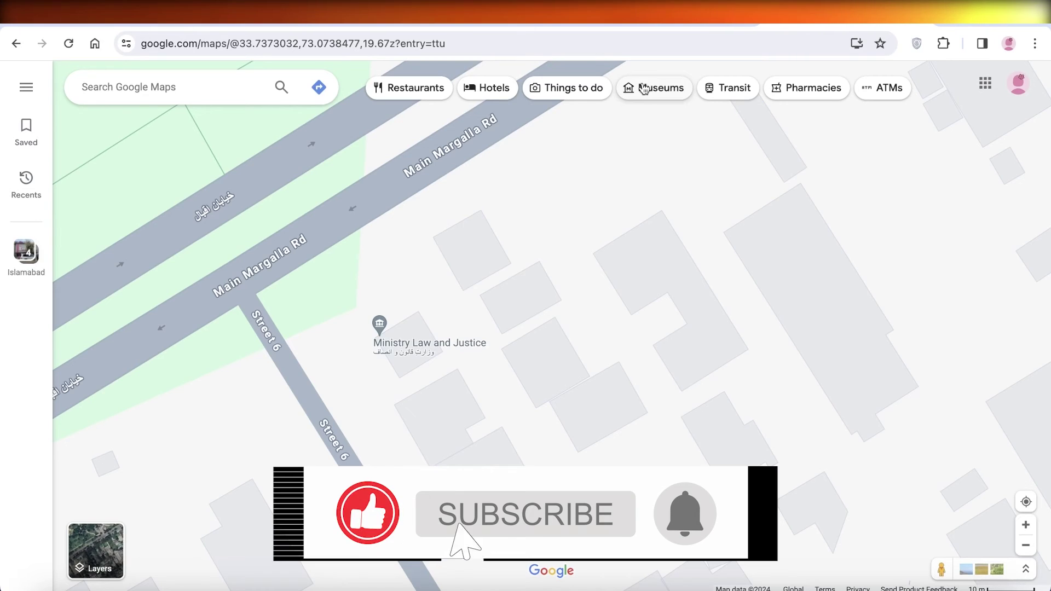
click(545, 27)
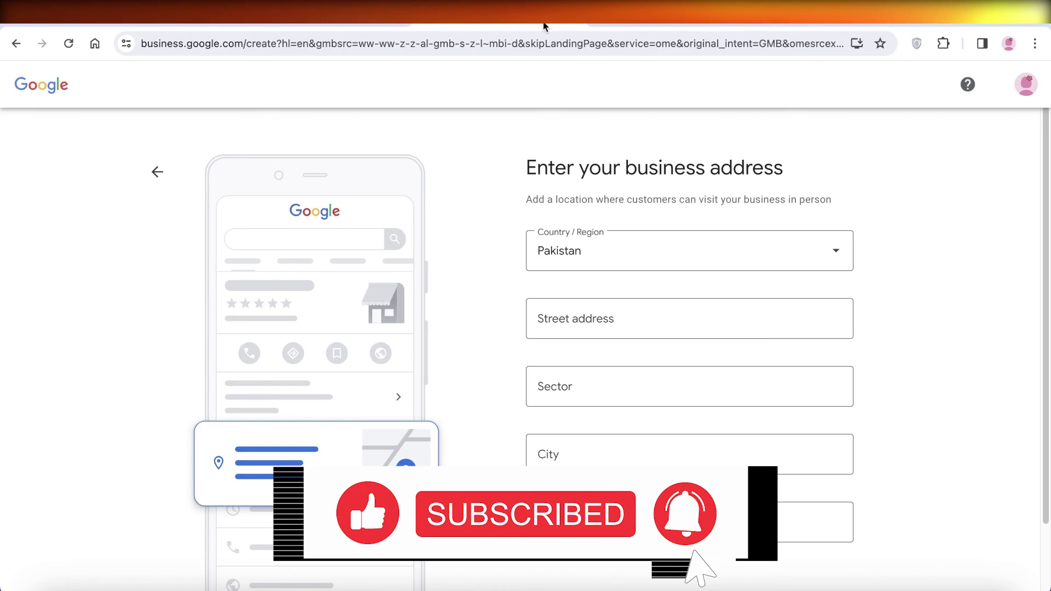